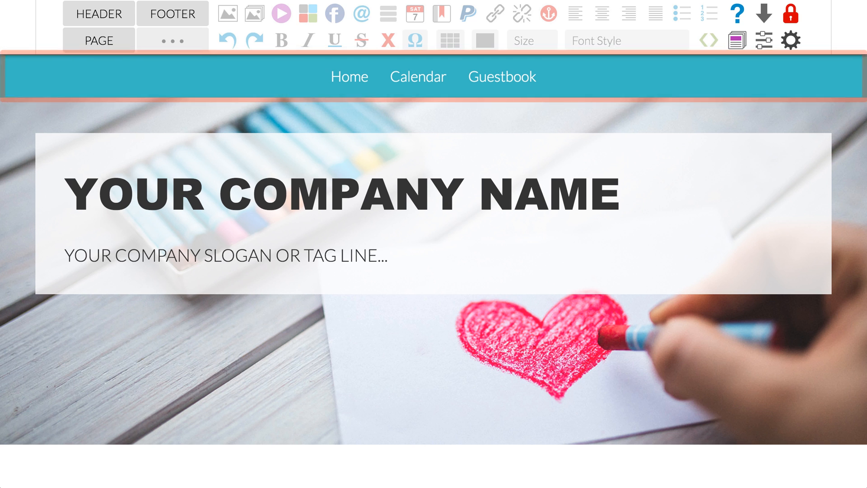
- Look through the Home, Calendar and Guestbook pages of the starter website and return to the Home page
scroll(641, 344, down, 10)
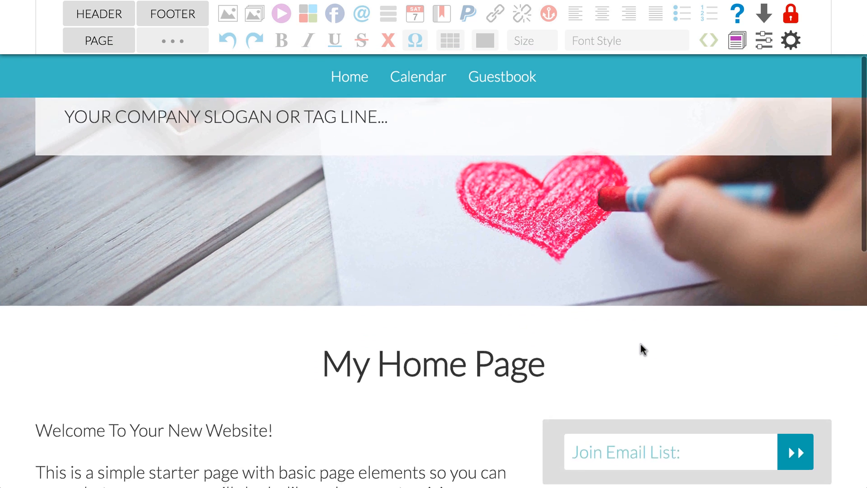
scroll(640, 344, down, 2)
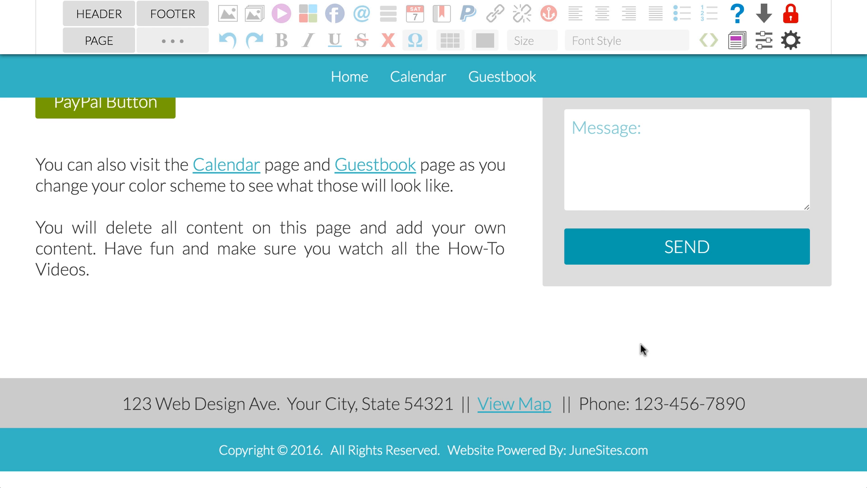
scroll(641, 344, up, 12)
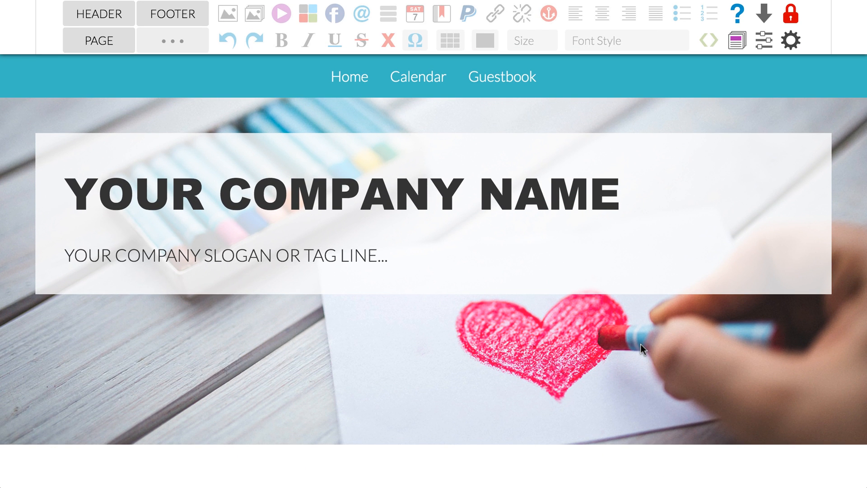
click(411, 75)
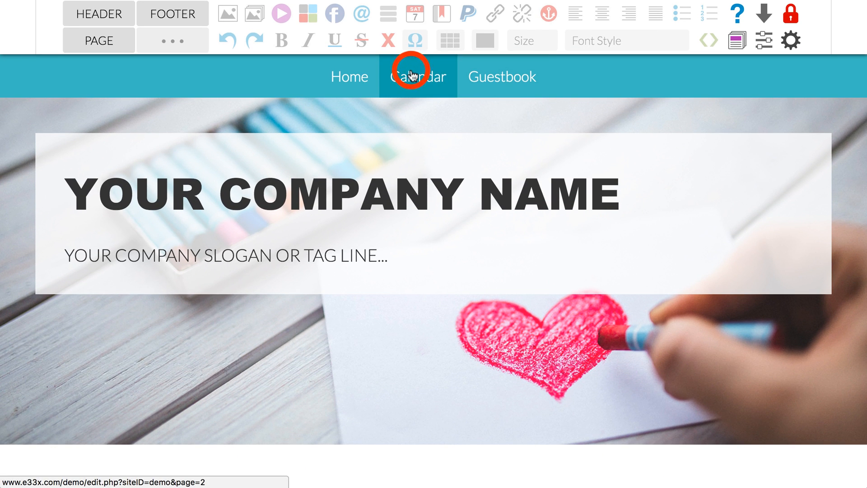
scroll(426, 248, down, 5)
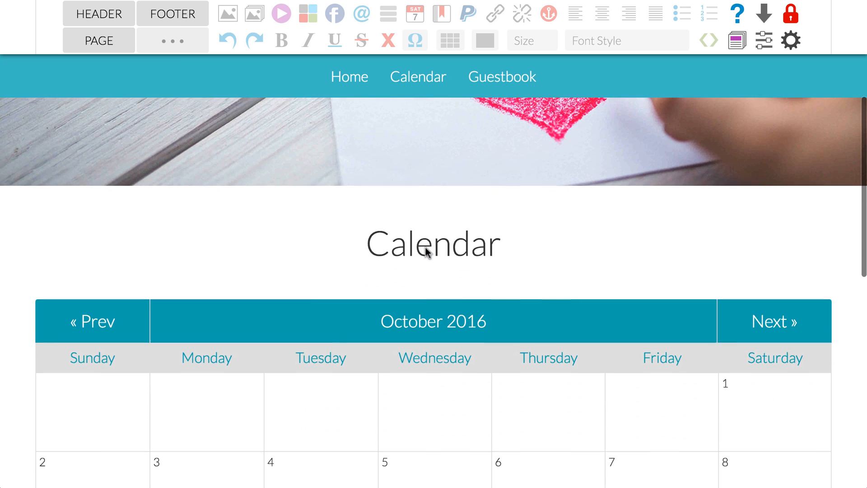
click(501, 77)
scroll(480, 270, down, 5)
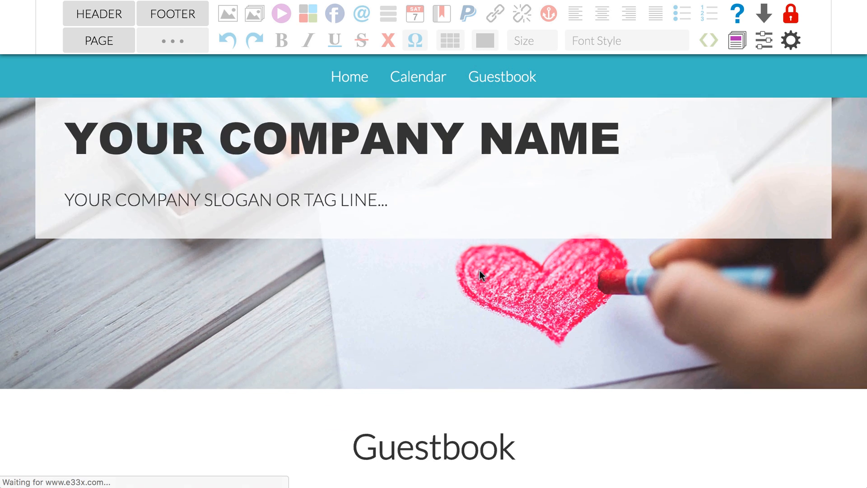
scroll(480, 271, down, 3)
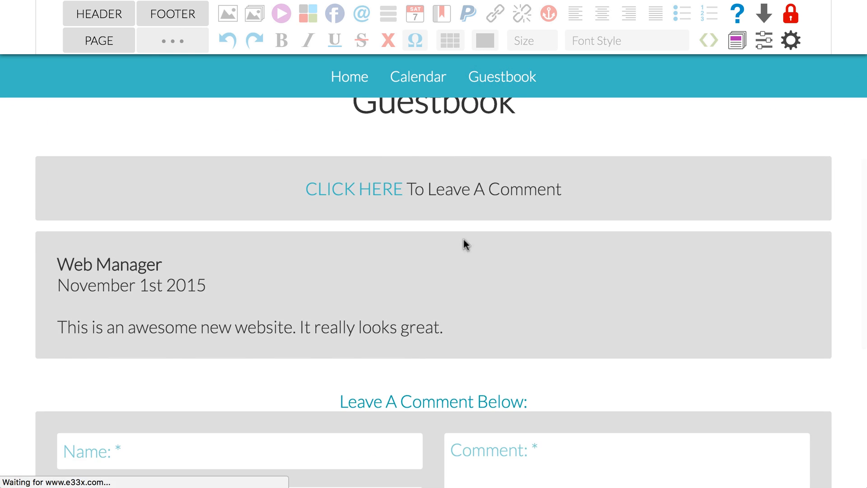
click(357, 84)
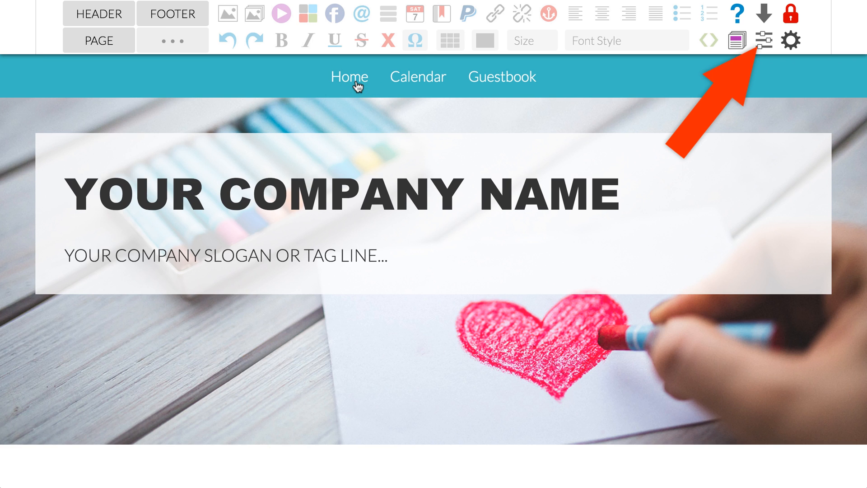
- Examine the Template Designer's options, close it, and check the Home page from header to footer
click(763, 42)
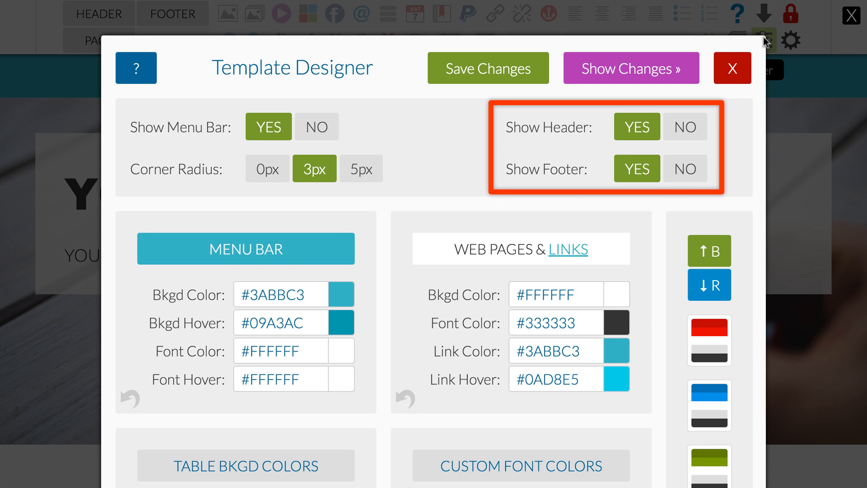
click(734, 67)
scroll(736, 63, down, 15)
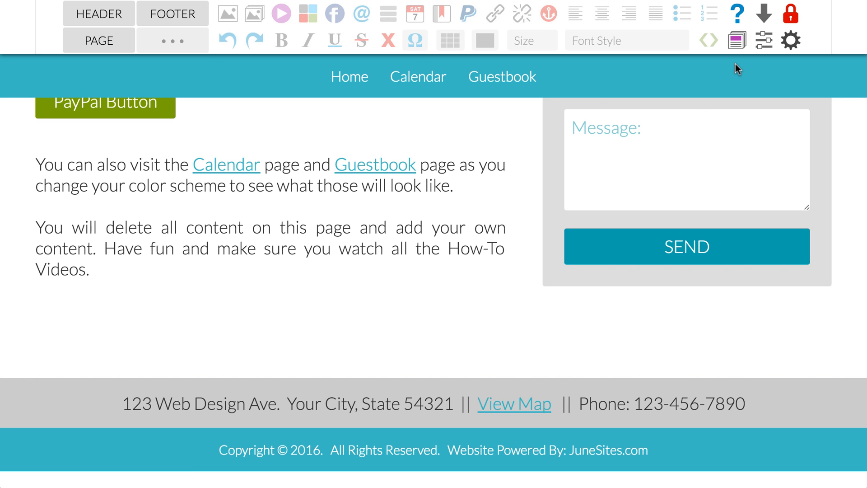
scroll(663, 151, up, 15)
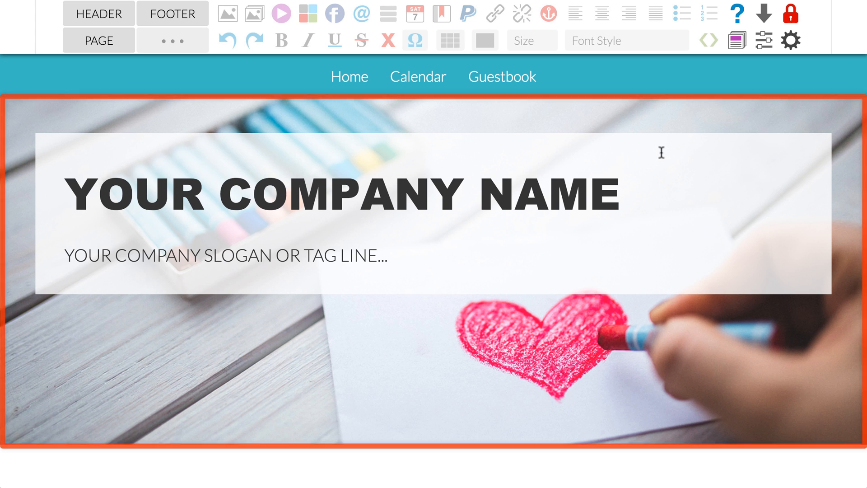
- Select Lemon as a custom font in the Template Designer and deselect it again
click(764, 39)
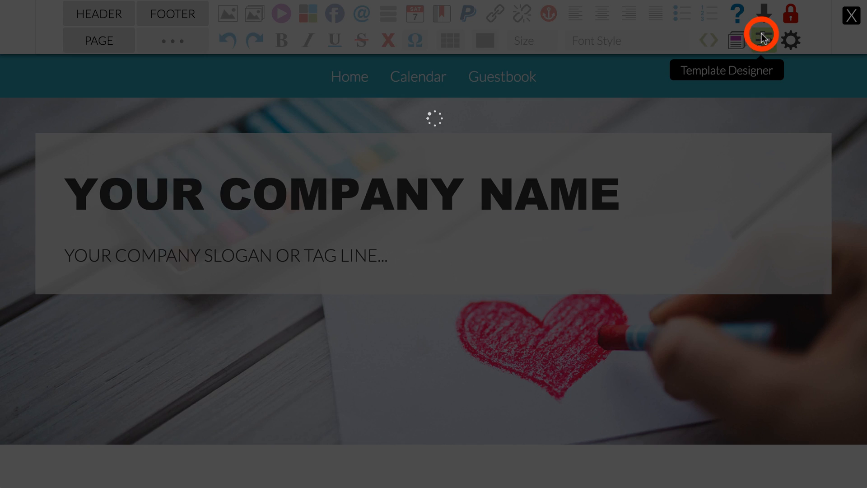
scroll(765, 40, down, 8)
scroll(765, 40, down, 15)
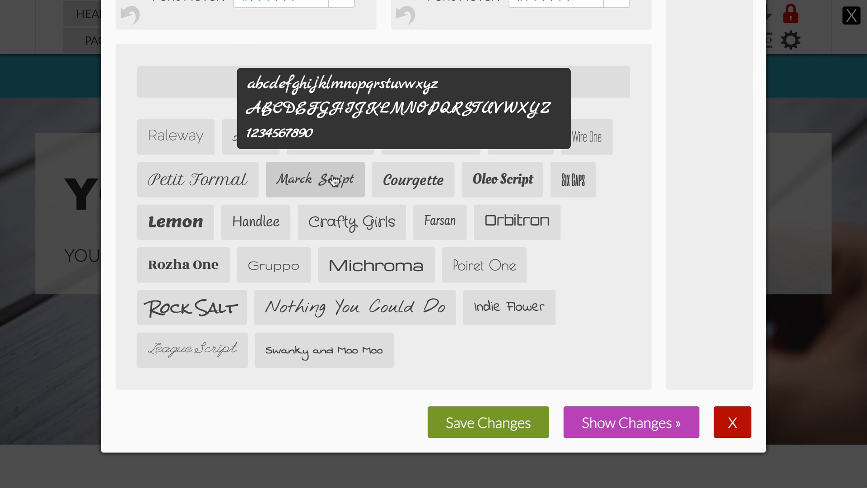
click(183, 224)
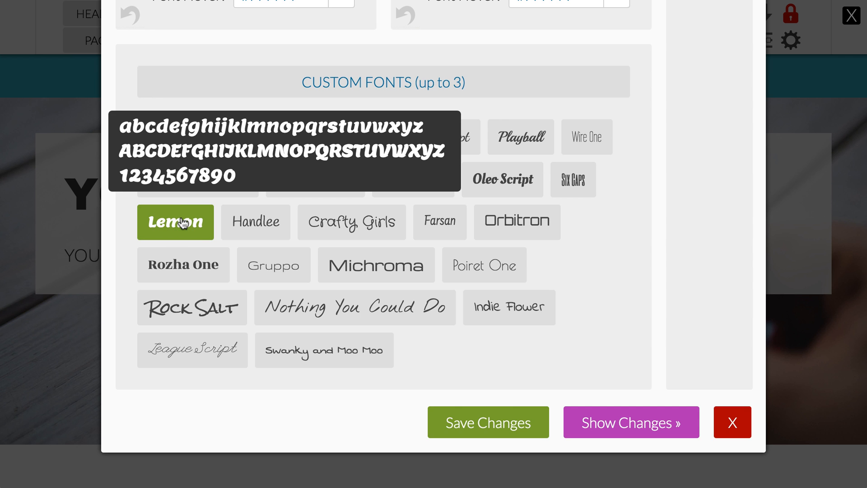
click(183, 223)
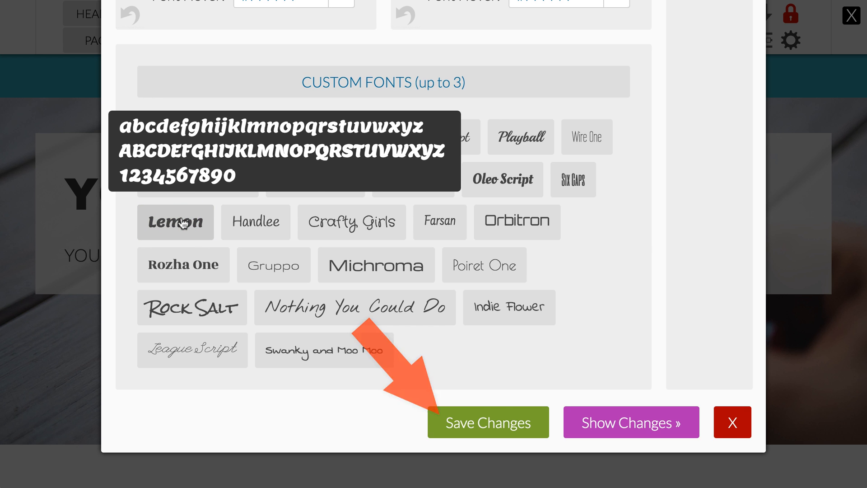
- Set the menu bar's background color to green #31A500
scroll(728, 176, up, 4)
scroll(729, 176, up, 10)
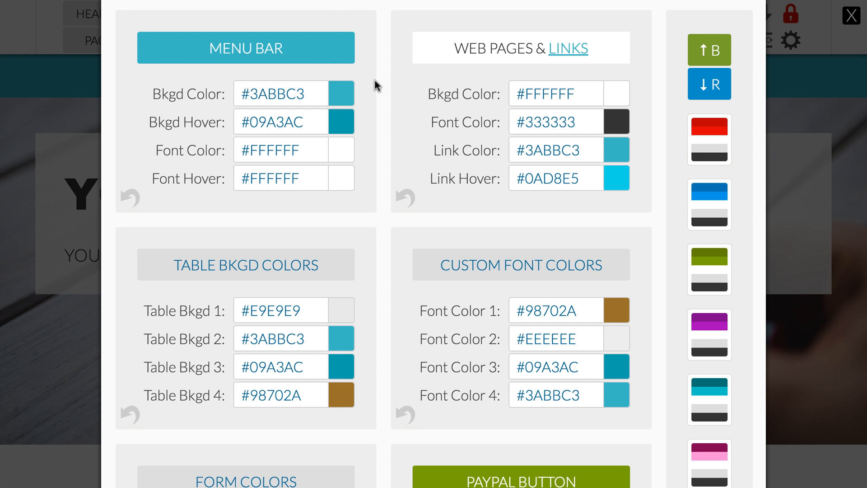
click(338, 95)
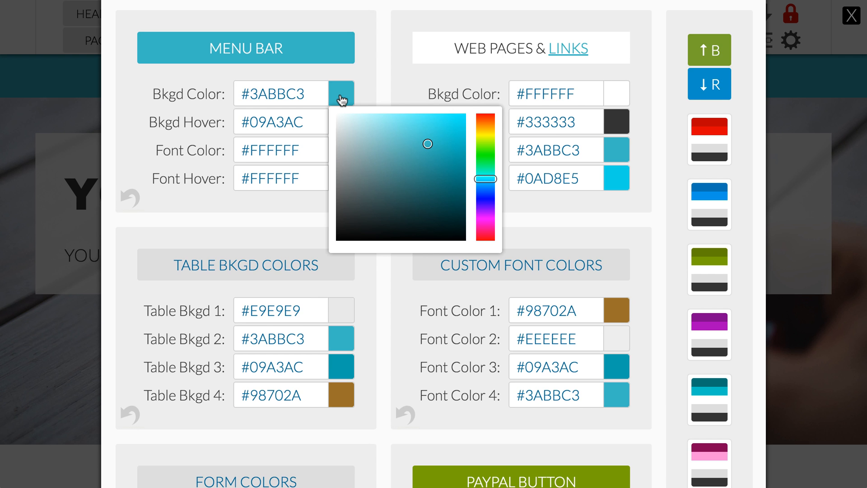
scroll(342, 97, down, 1)
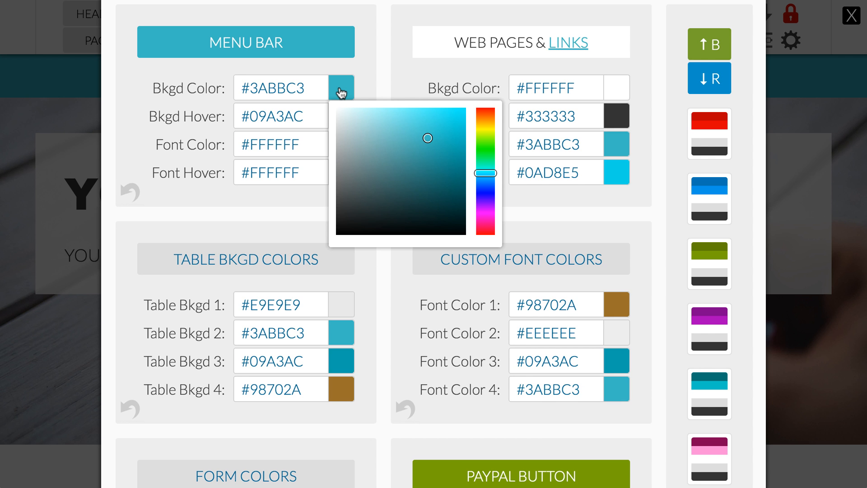
click(372, 59)
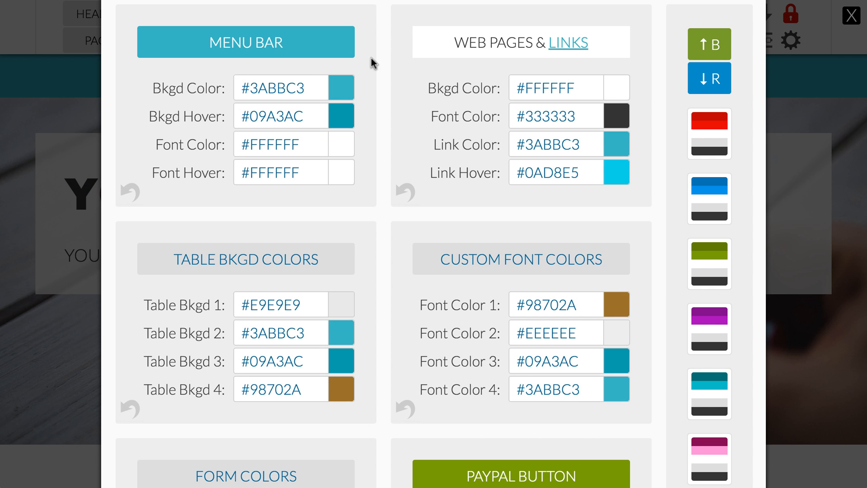
click(346, 87)
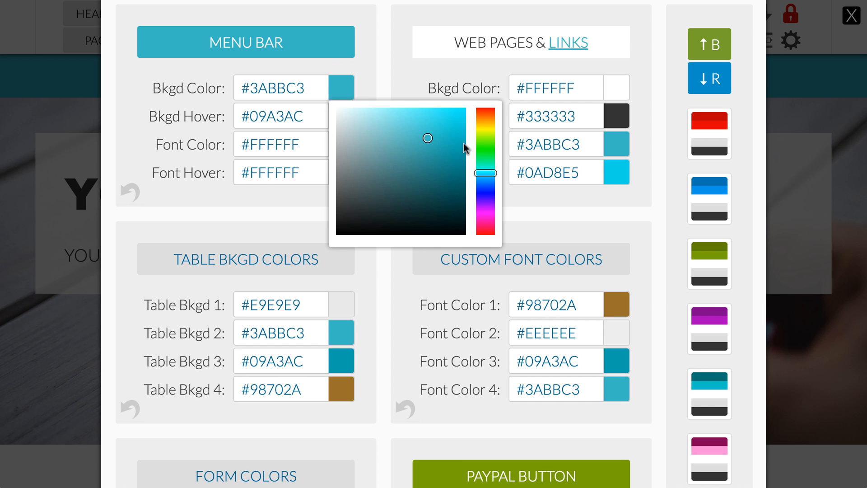
click(485, 145)
click(457, 146)
click(374, 68)
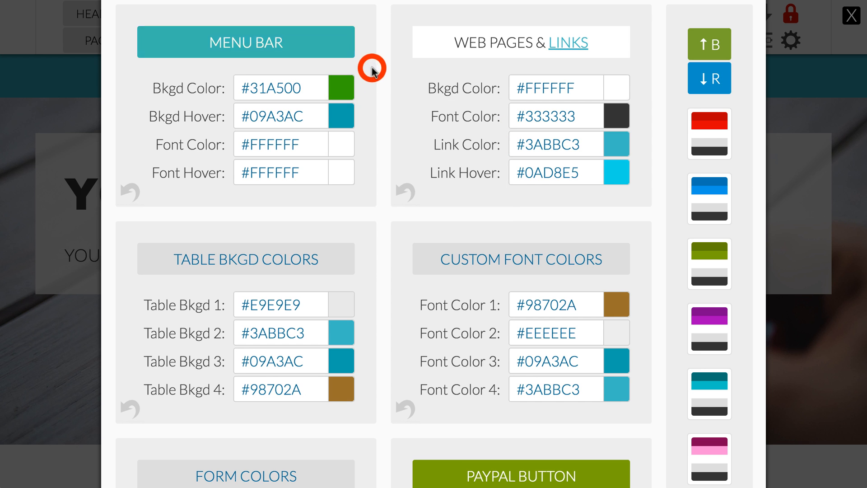
- Set the menu bar's font color to pale yellow #FFFA98 and its font hover color to dark red #780404
click(345, 146)
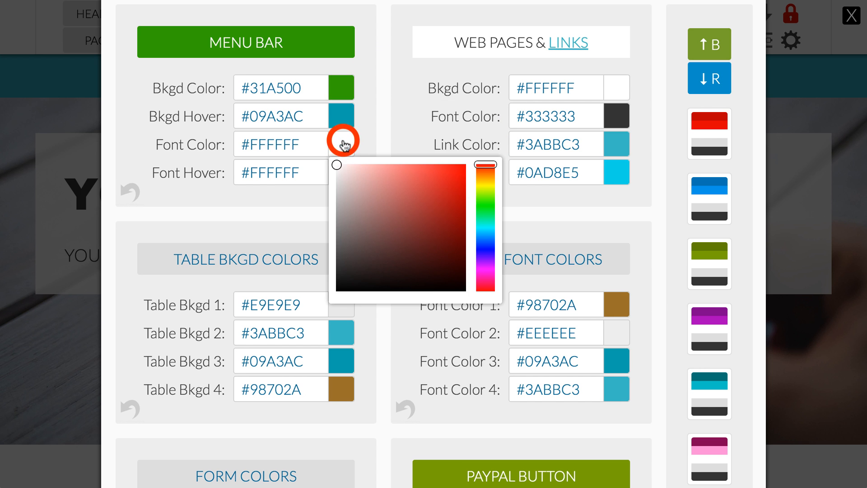
click(485, 184)
drag(411, 170, 389, 162)
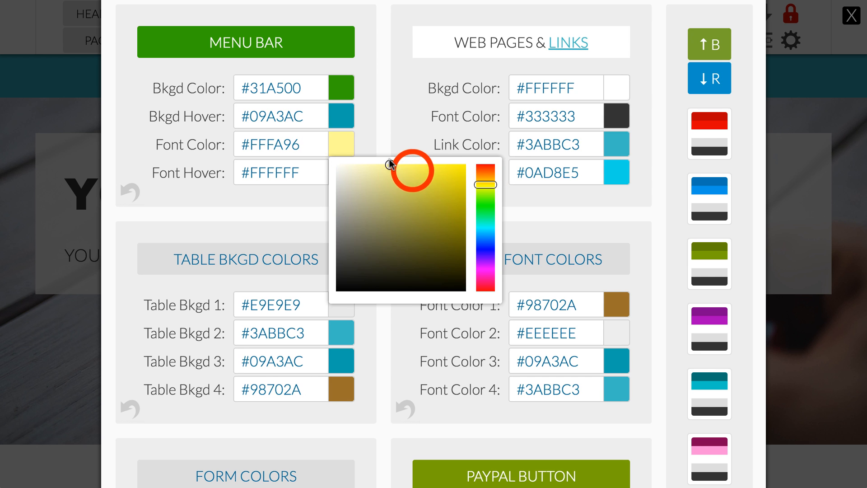
click(385, 128)
click(344, 173)
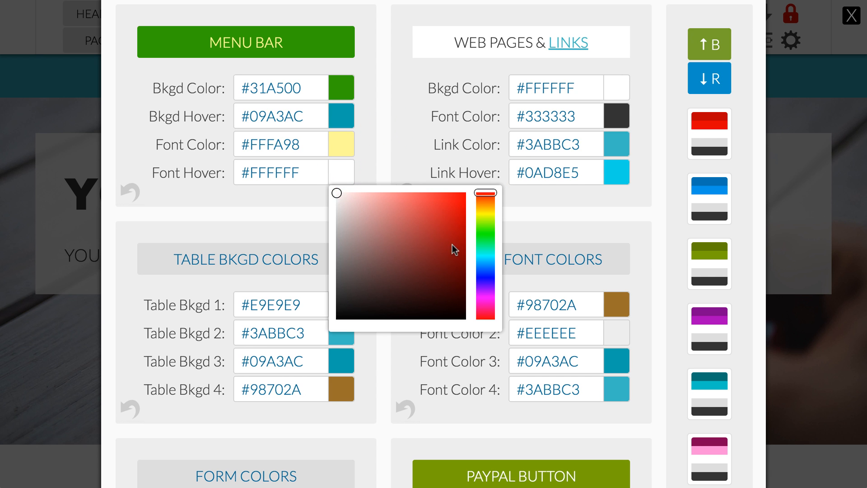
drag(452, 252, 463, 259)
click(388, 137)
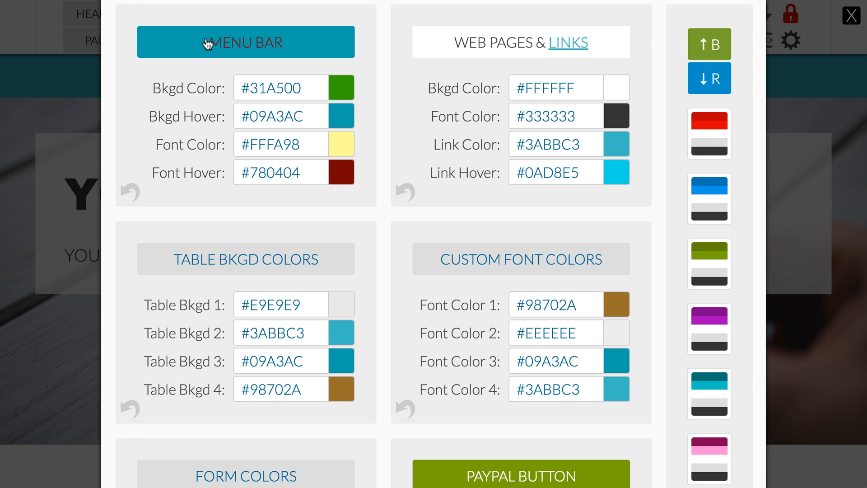
- Save the template changes and show them on the website
scroll(208, 43, up, 5)
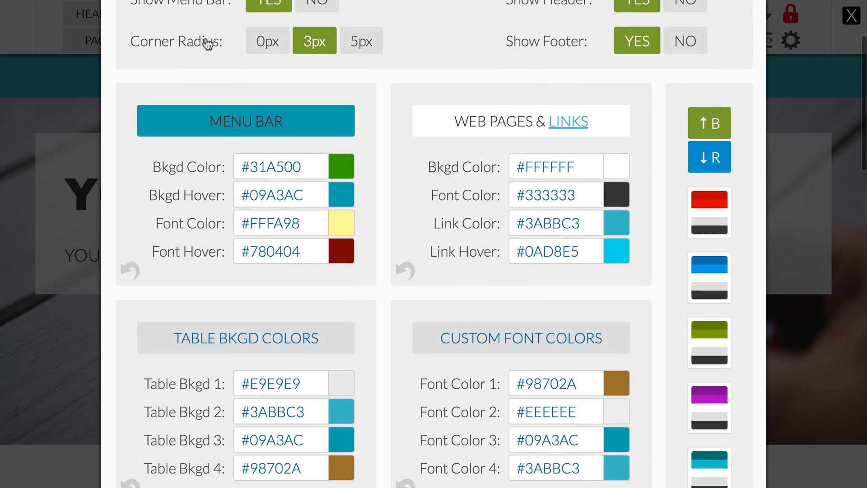
click(503, 50)
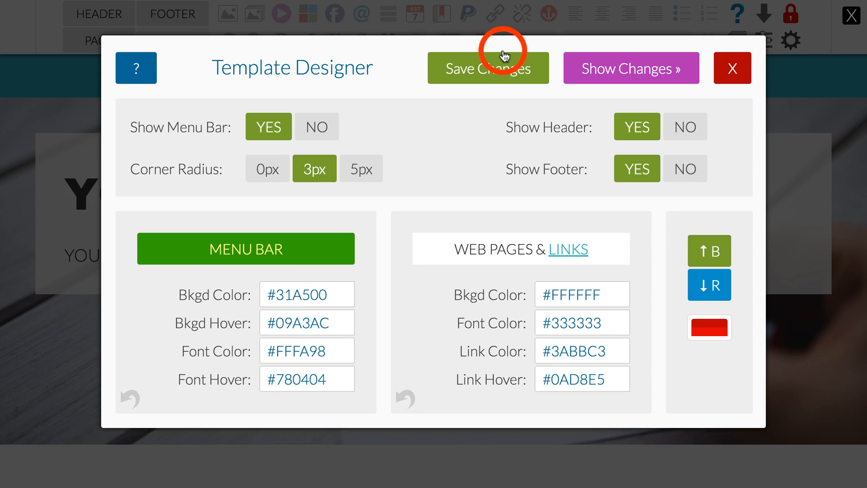
click(612, 68)
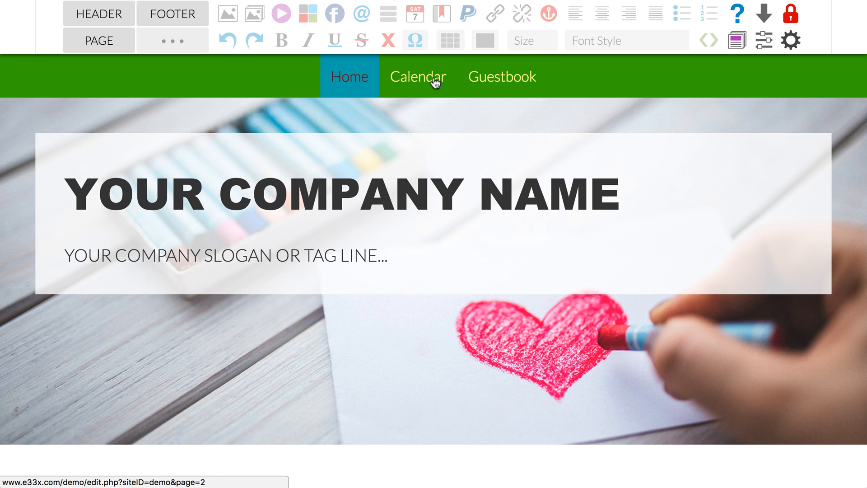
- In the Template Designer, set the web pages' background color to gray #BBBBBB and their font color to red #FF3636
click(762, 41)
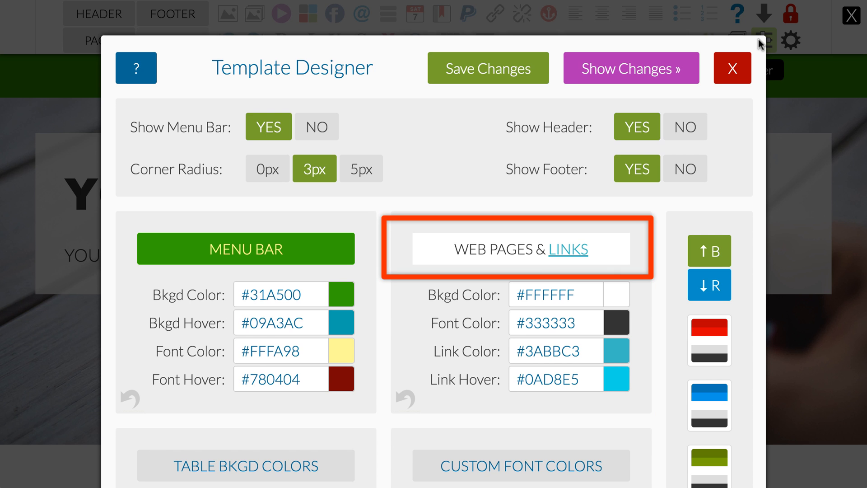
click(620, 299)
click(614, 344)
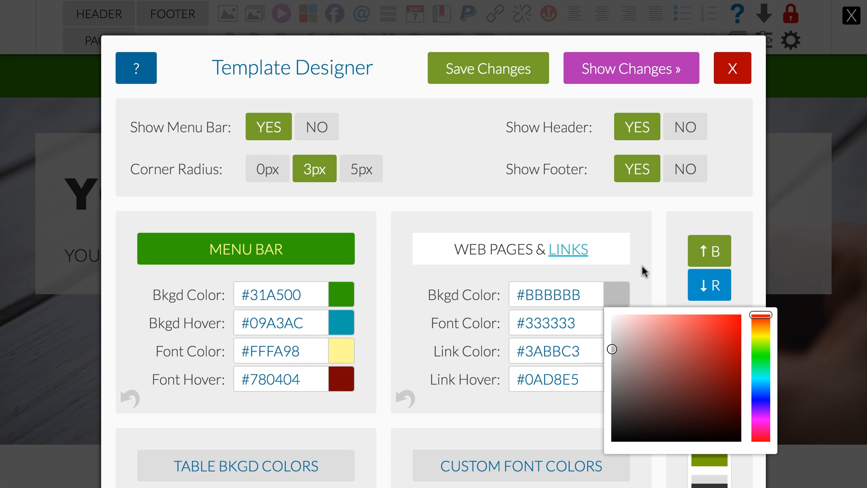
click(642, 267)
click(616, 322)
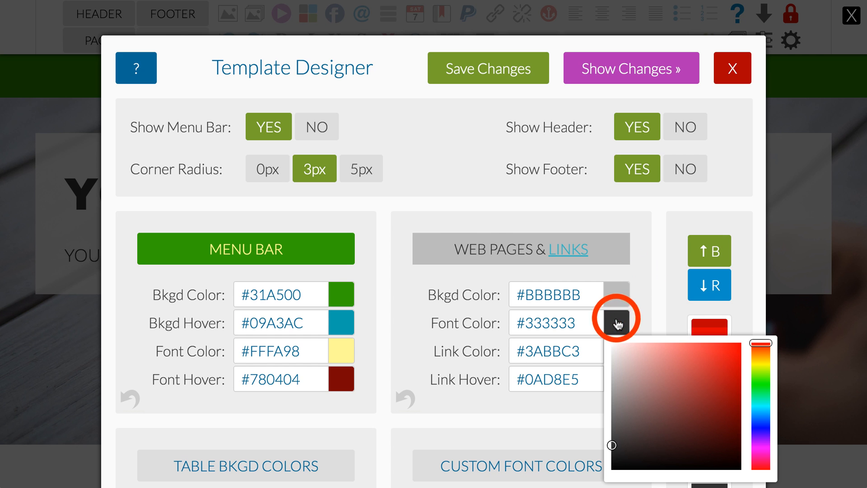
click(713, 354)
click(666, 294)
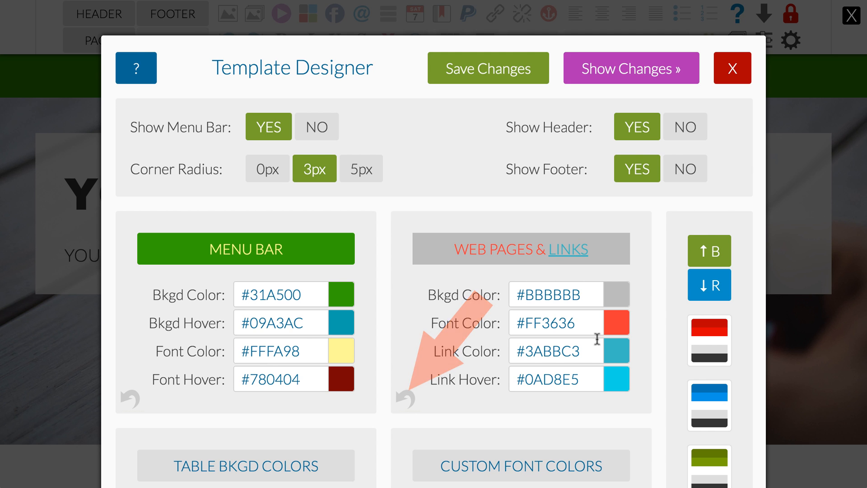
- Reset the Web Pages & Links colors and the Menu Bar colors to their last saved values
click(404, 399)
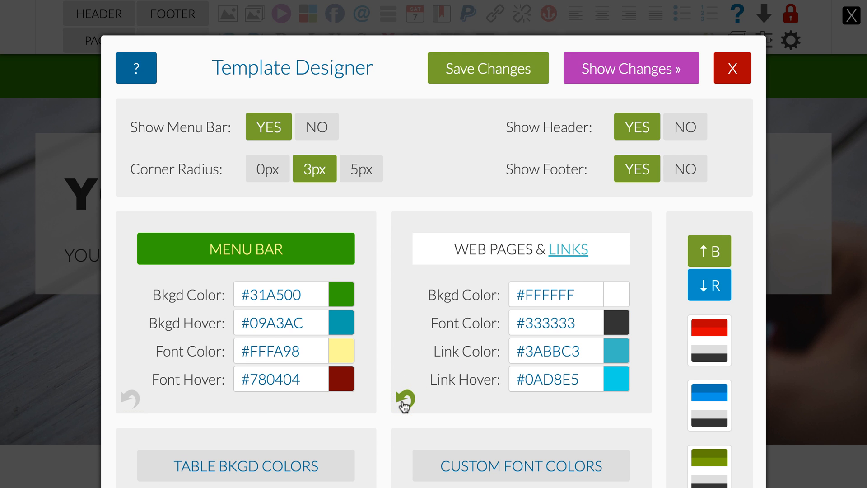
click(129, 399)
- Set the menu bar's background color to brown #845E40
click(341, 299)
click(403, 371)
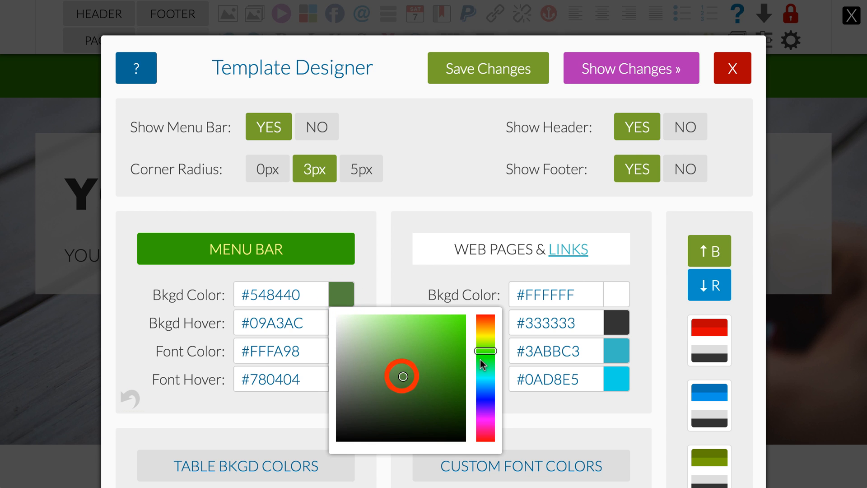
click(486, 319)
click(390, 271)
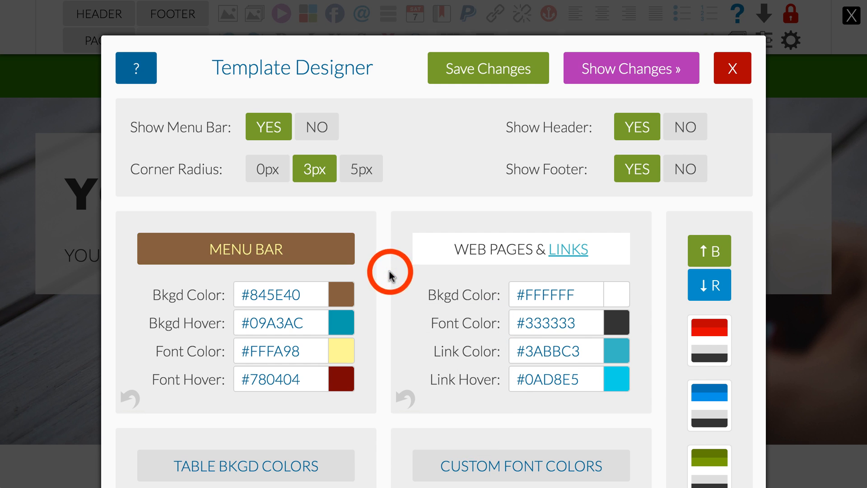
- Reset the Menu Bar colors to their last saved values
click(131, 399)
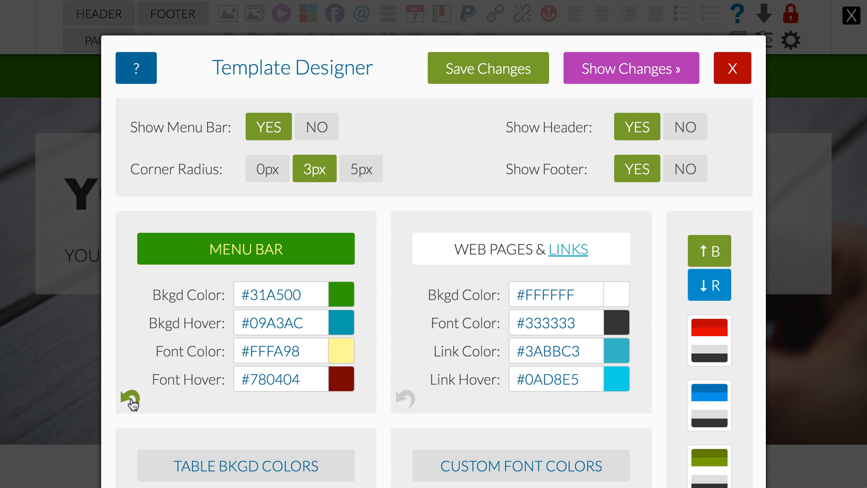
- Look through the table background, custom font, form, PayPal button and Button 1 to 4 color sections and the preset color schemes
scroll(134, 404, down, 12)
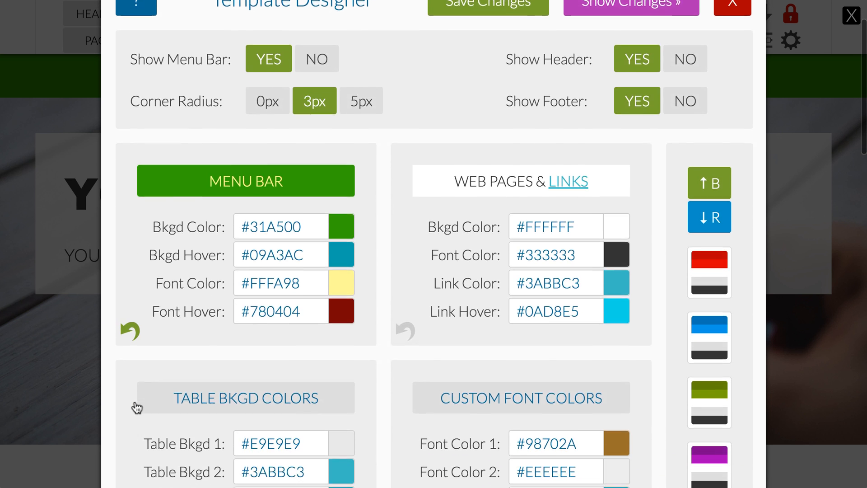
scroll(137, 409, down, 5)
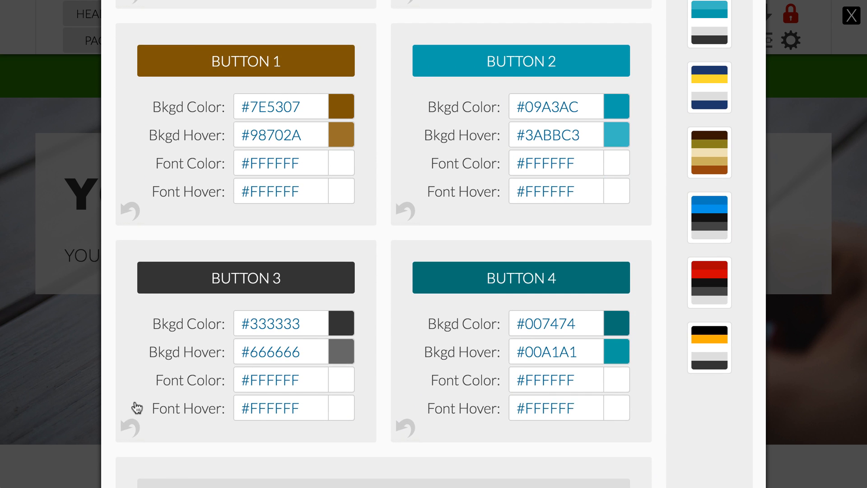
scroll(137, 408, up, 5)
scroll(137, 408, down, 2)
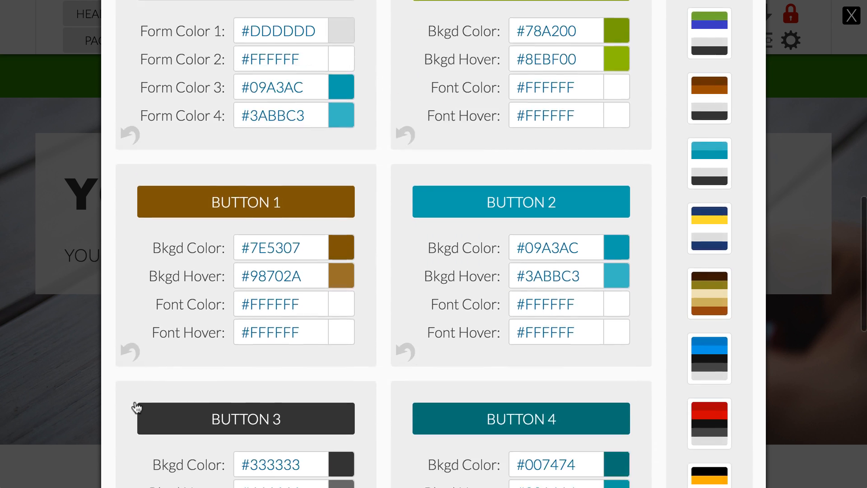
scroll(137, 408, down, 4)
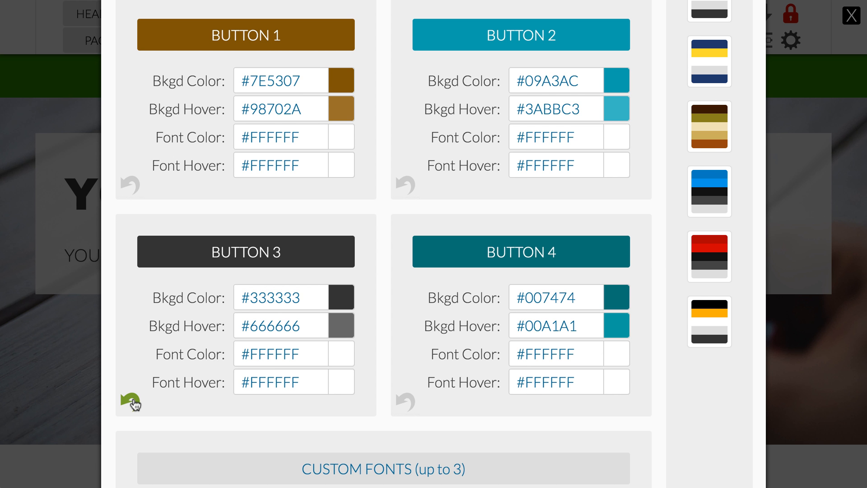
scroll(155, 396, up, 10)
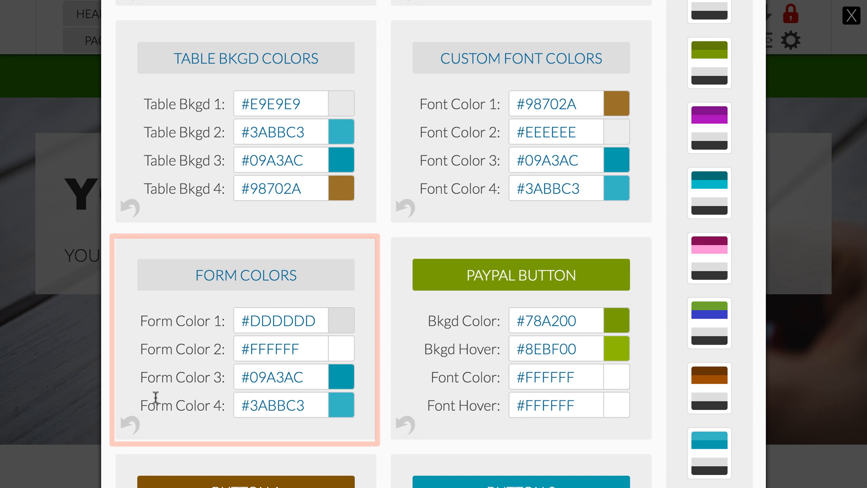
scroll(156, 396, up, 4)
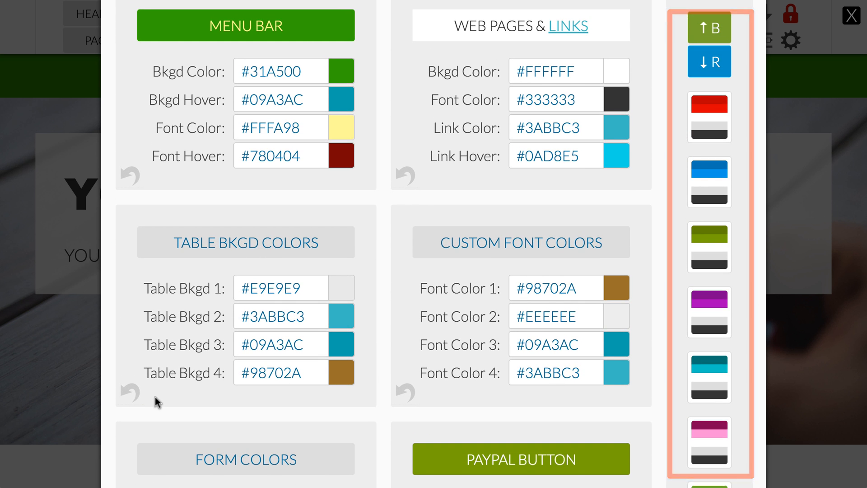
- Try the red preset color scheme on the template, followed by the blue preset
click(723, 117)
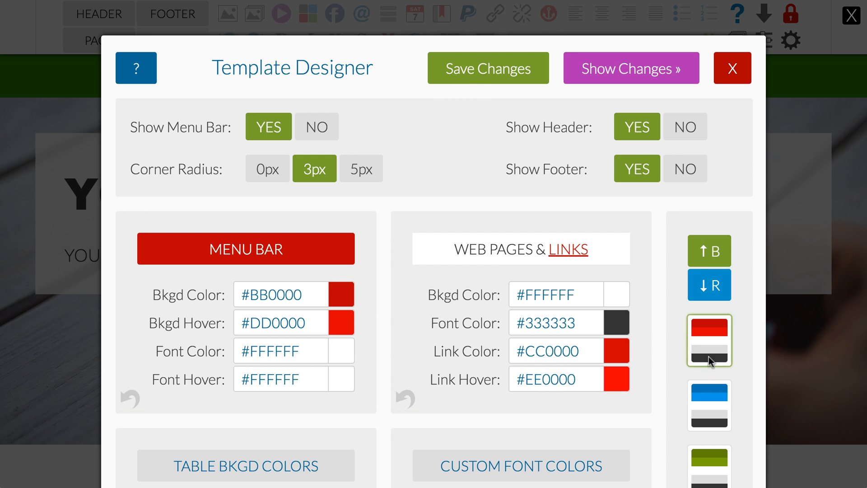
click(711, 402)
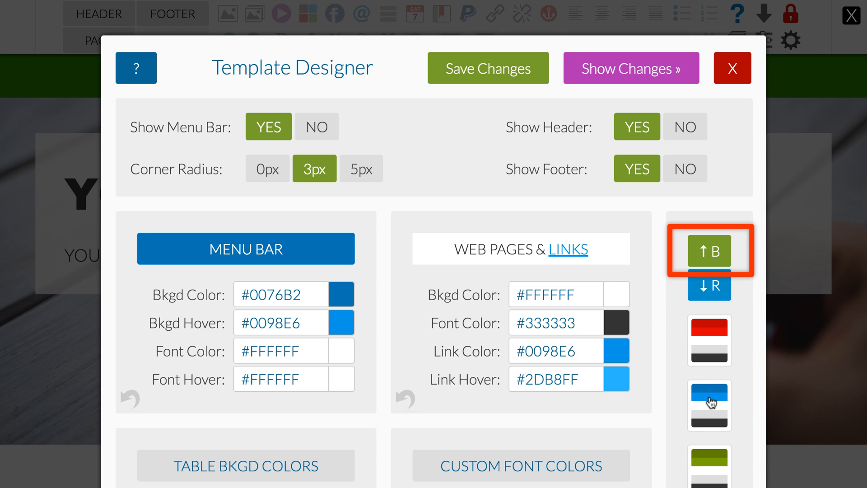
- Back up the current template color scheme and apply the blue preset color scheme
click(706, 250)
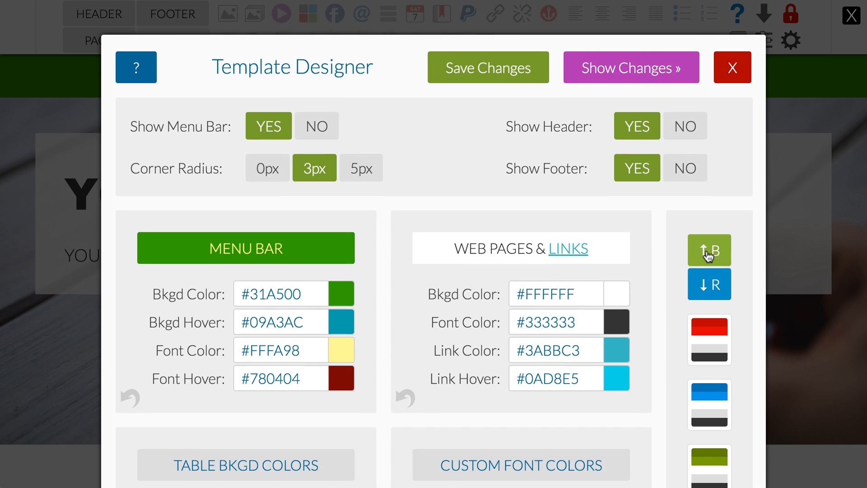
scroll(707, 256, down, 2)
click(711, 394)
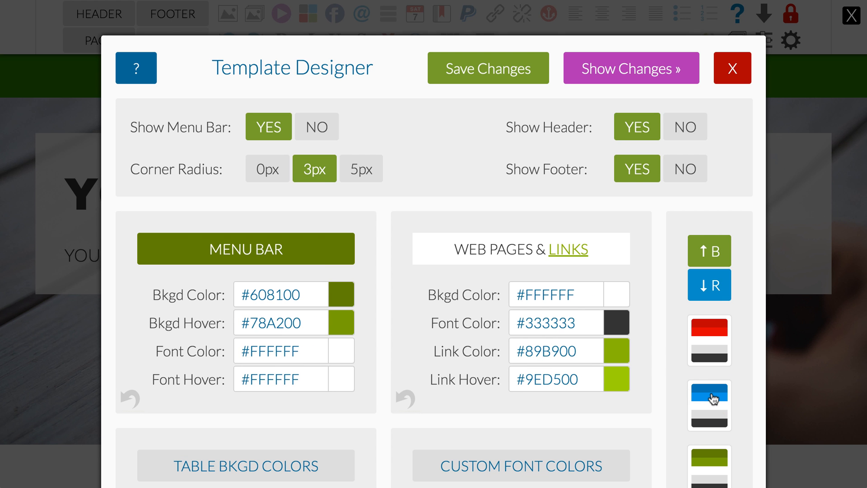
- Restore the backed-up template color scheme
click(718, 283)
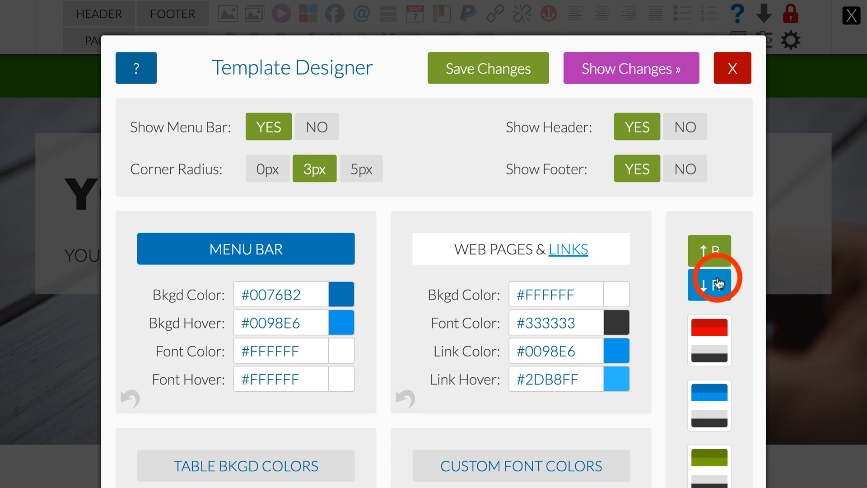